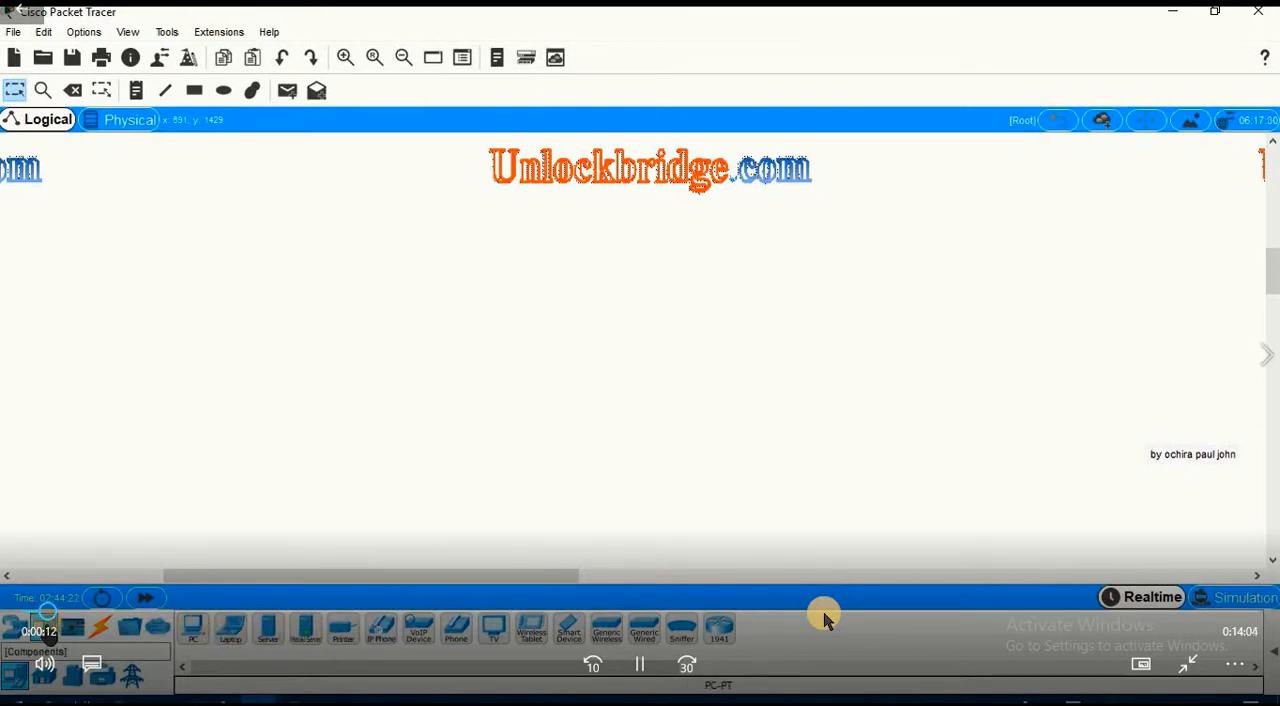
pyautogui.click(14, 627)
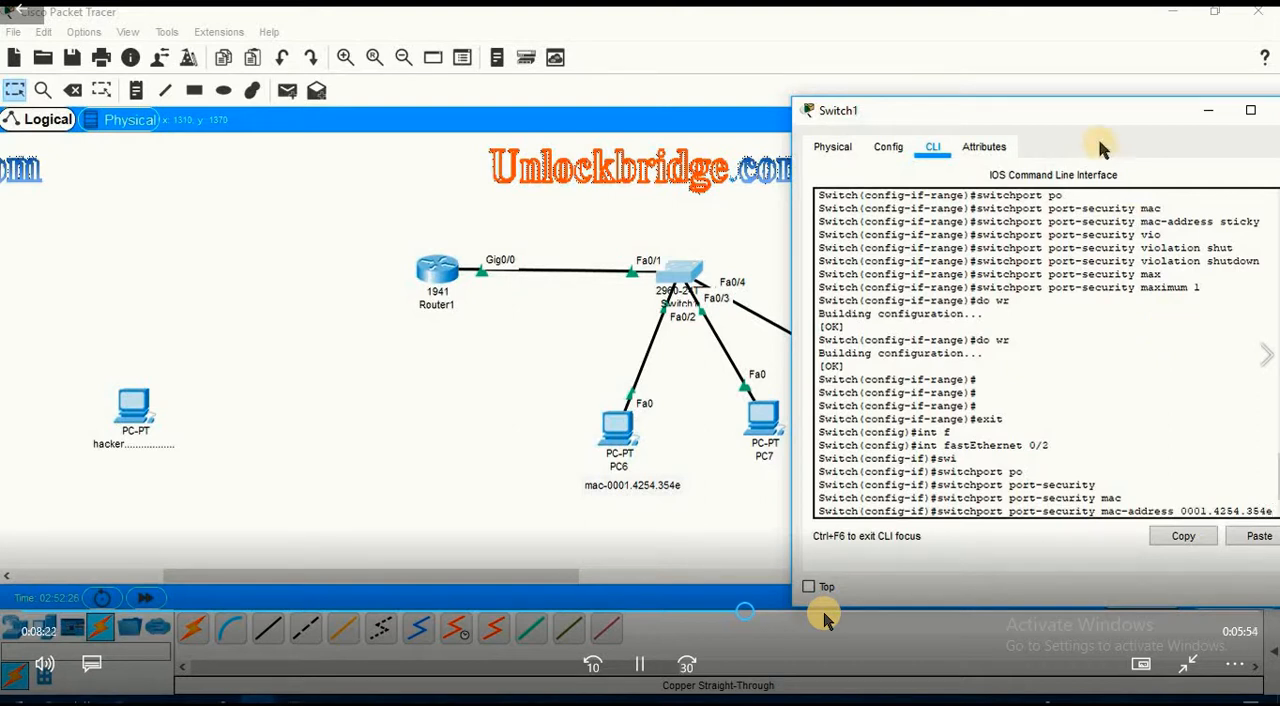
# Set 0001.4254.354e as the secure MAC address on Switch1's FastEthernet 0/2 and set its port-security violation mode to shutdown.
pyautogui.moveTo(1094, 111); pyautogui.dragTo(1036, 68)
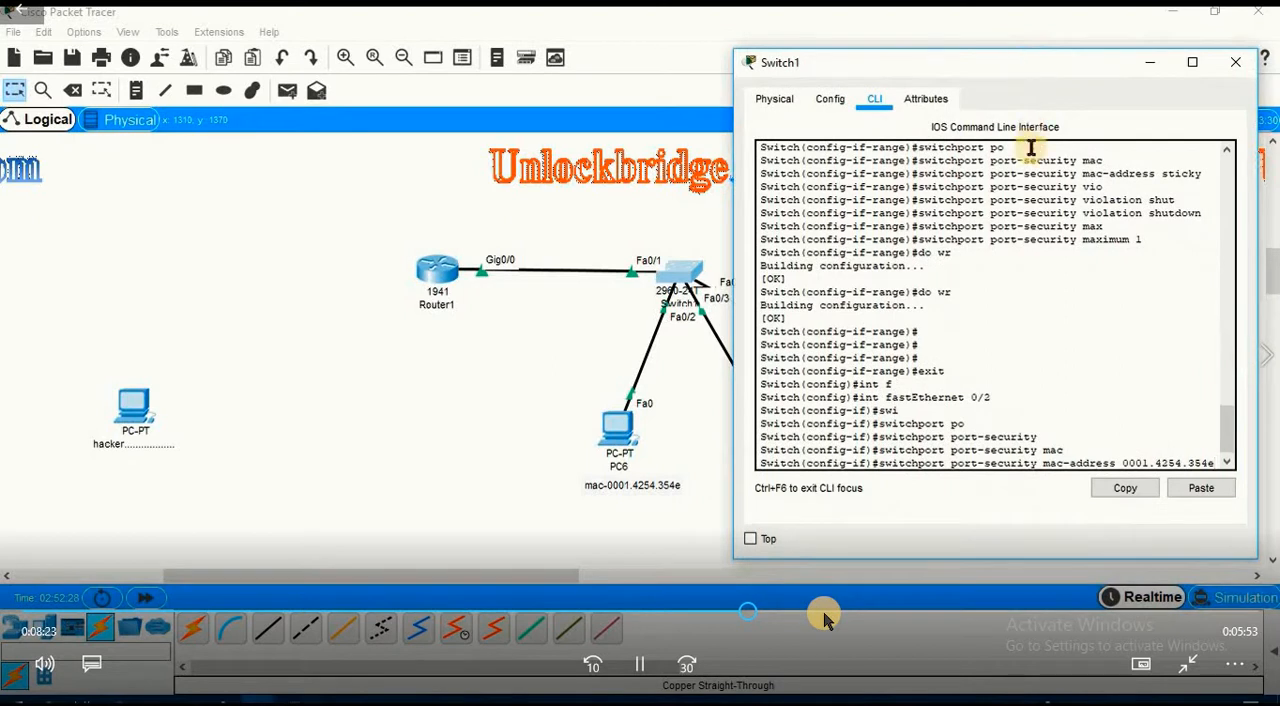
pyautogui.press('Return')
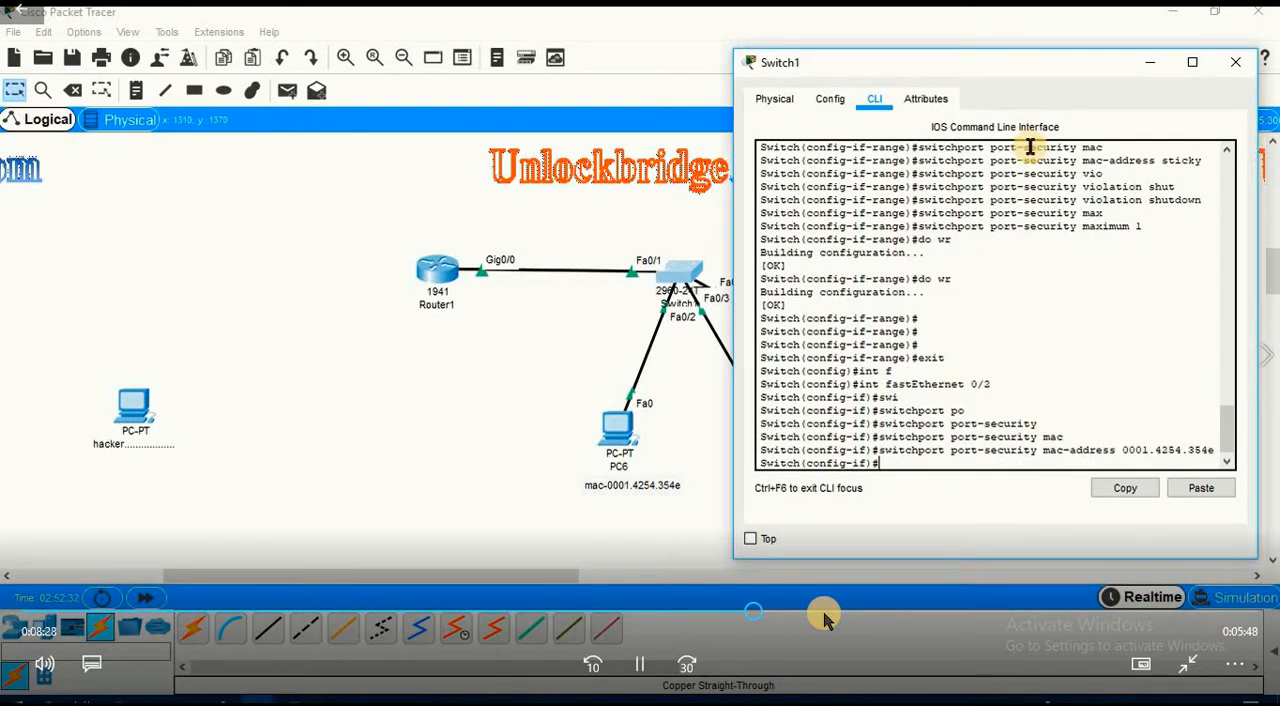
pyautogui.press('Up')
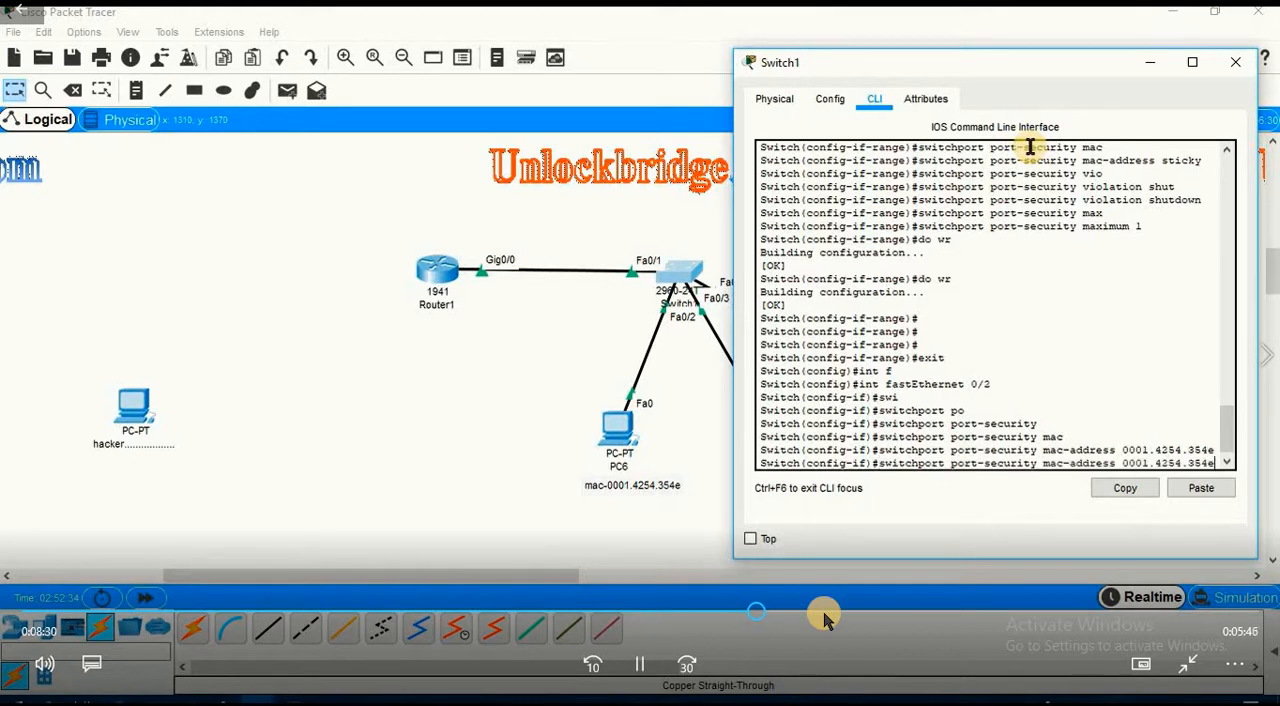
pyautogui.press('BackSpace')
pyautogui.press('BackSpace')
pyautogui.press('BackSpace')
pyautogui.press('BackSpace')
pyautogui.press('BackSpace')
pyautogui.press('BackSpace')
pyautogui.press('BackSpace')
pyautogui.press('BackSpace')
pyautogui.press('BackSpace')
pyautogui.press('BackSpace')
pyautogui.press('BackSpace')
pyautogui.press('BackSpace')
pyautogui.press('BackSpace')
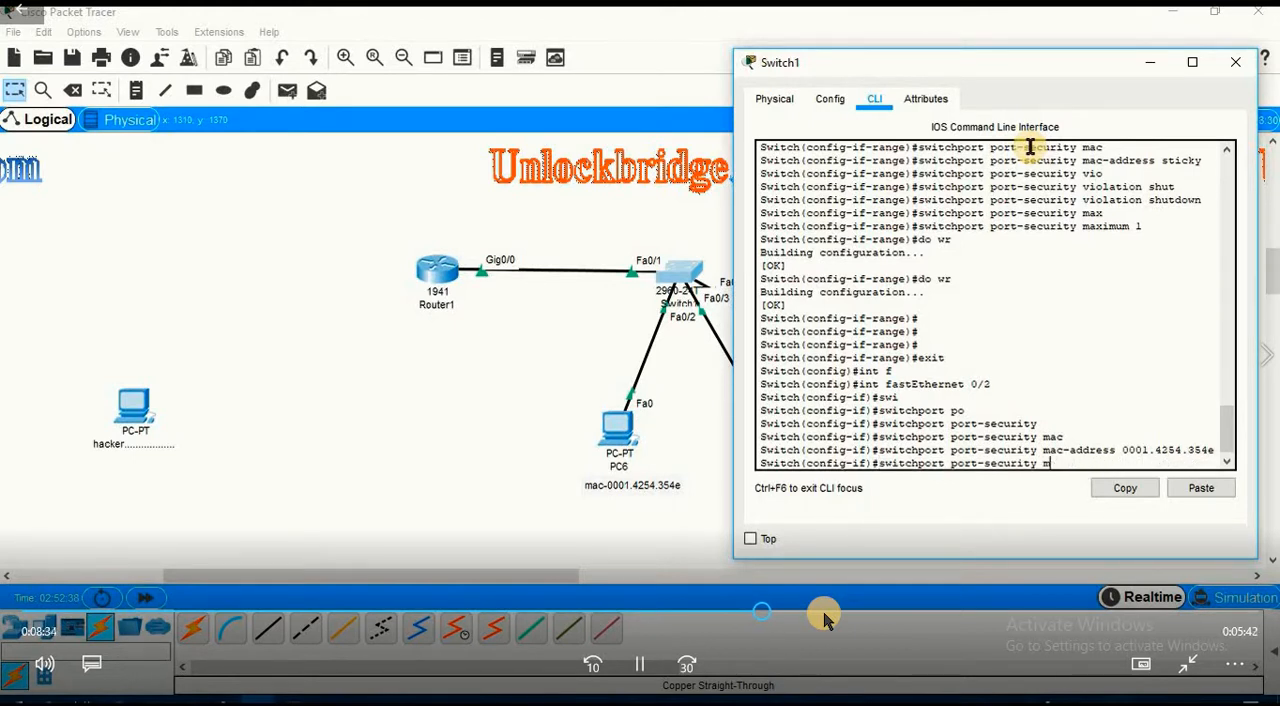
pyautogui.write('vio')
pyautogui.press('Tab')
pyautogui.write('s')
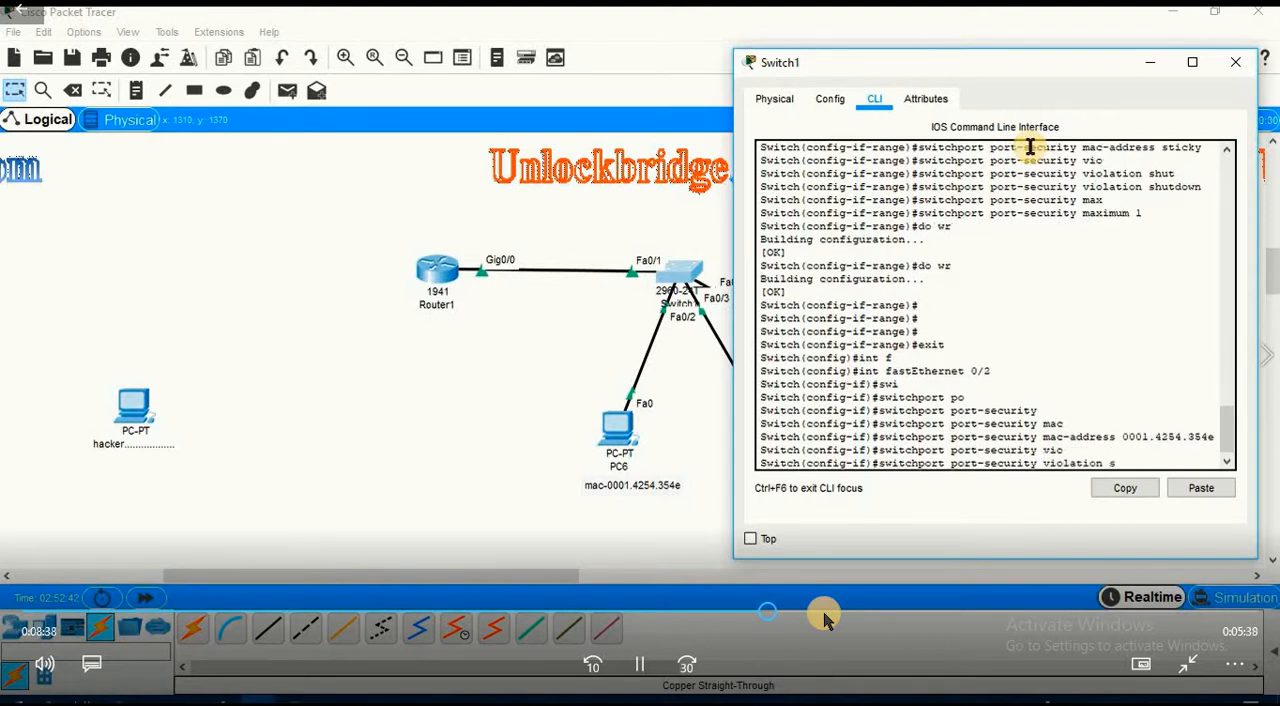
pyautogui.write('hu')
pyautogui.press('Tab')
pyautogui.press('Return')
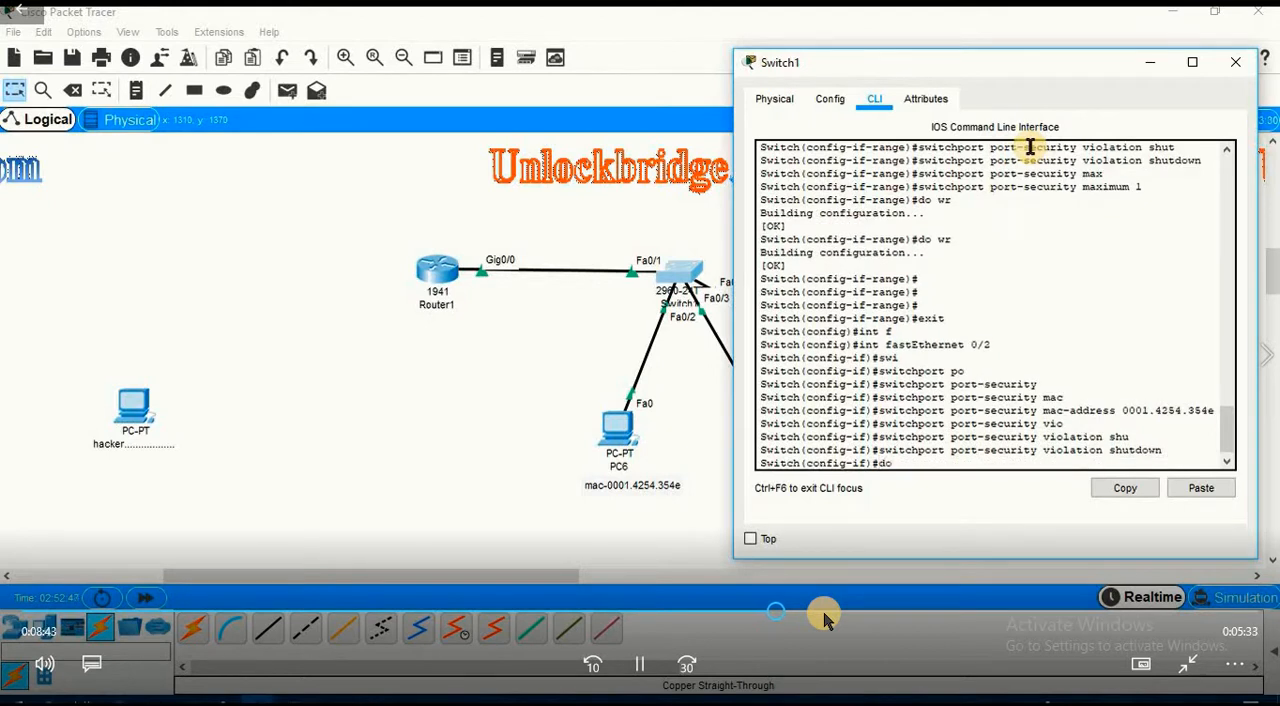
# Save Switch1's running configuration with do wr and close the switch window.
pyautogui.write('do wr')
pyautogui.press('Return')
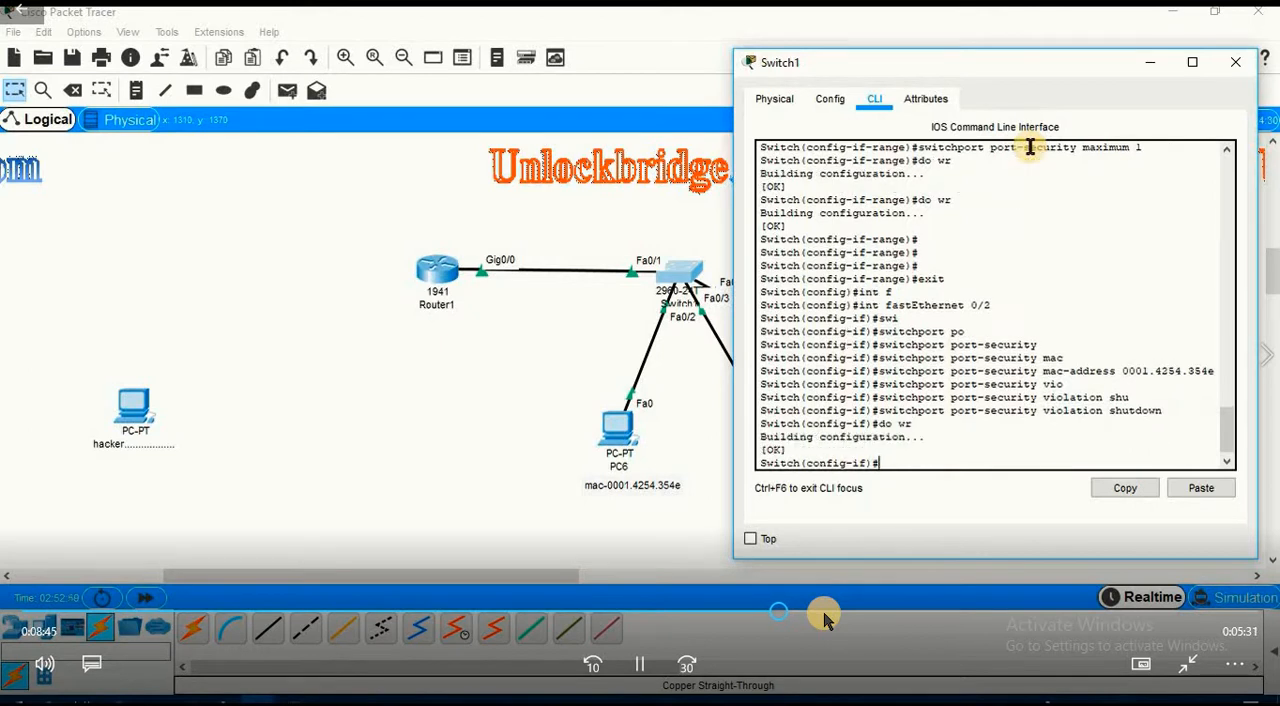
pyautogui.click(1236, 62)
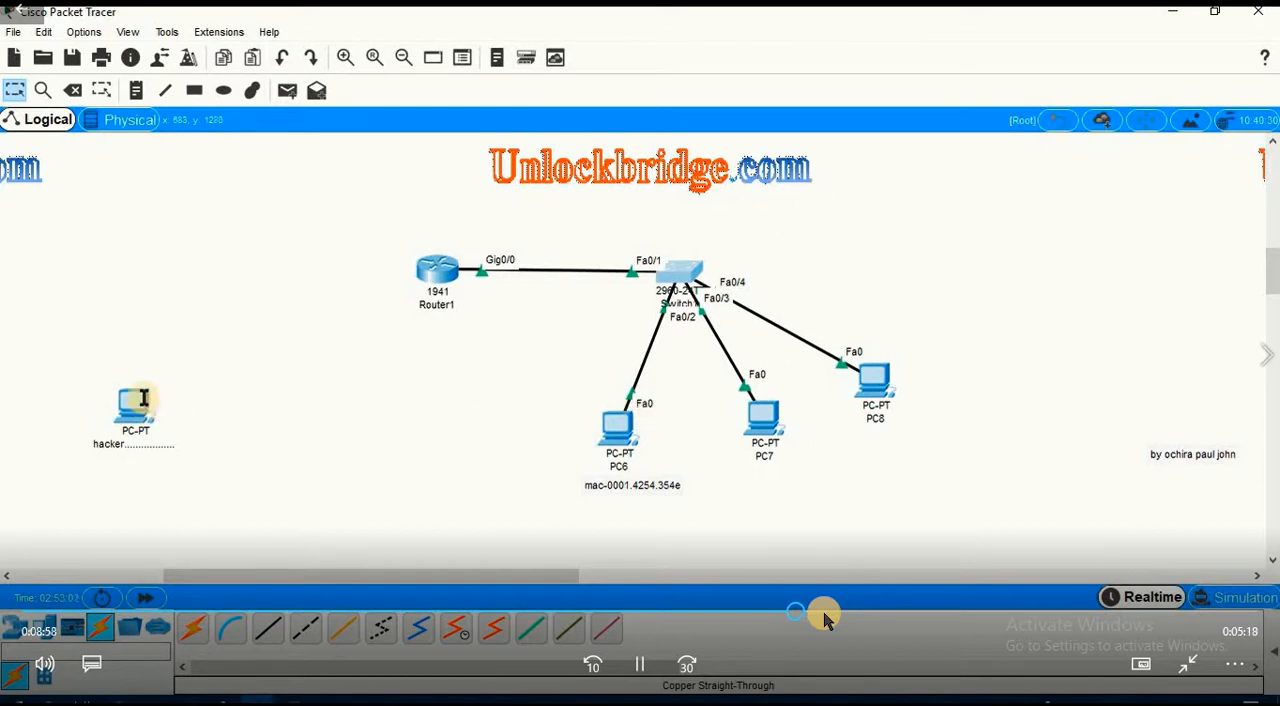
# Place the hacker PC beside PC6 and reconnect PC6's end of the switch Fa0/2 cable to the hacker PC's Fa0 port.
pyautogui.moveTo(134, 400); pyautogui.dragTo(556, 415)
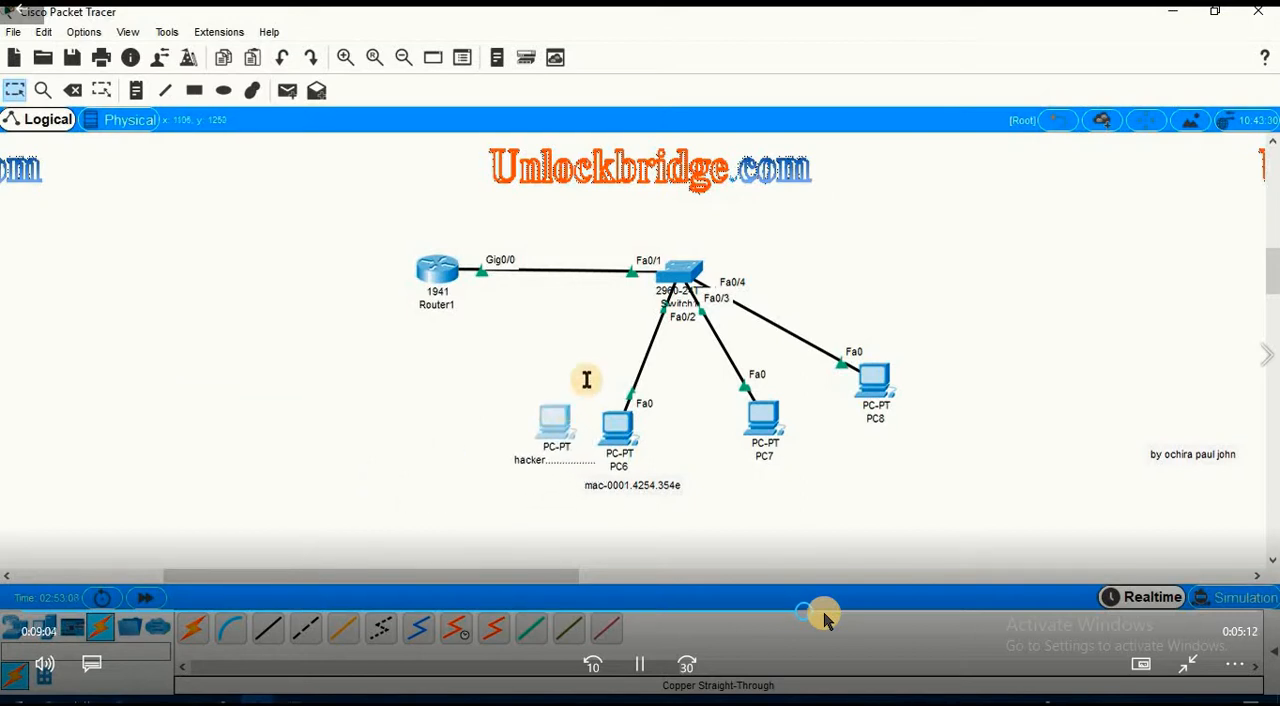
pyautogui.click(631, 392)
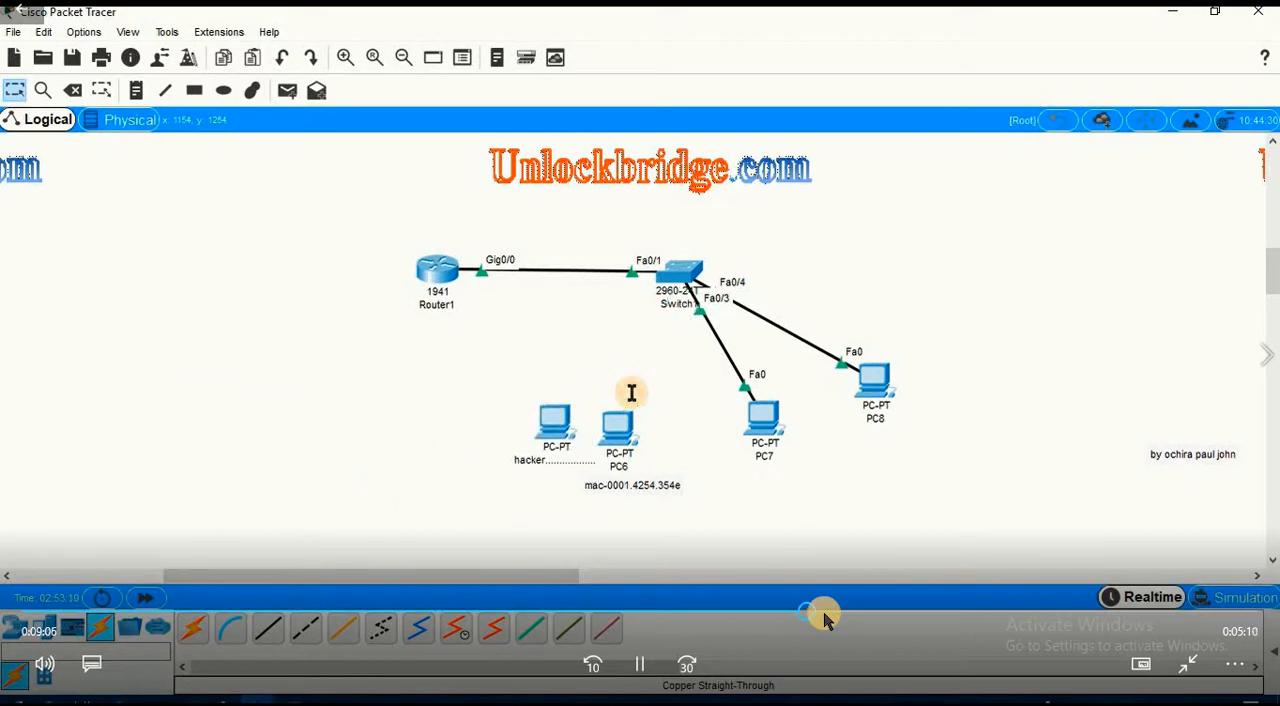
pyautogui.click(553, 425)
pyautogui.click(586, 495)
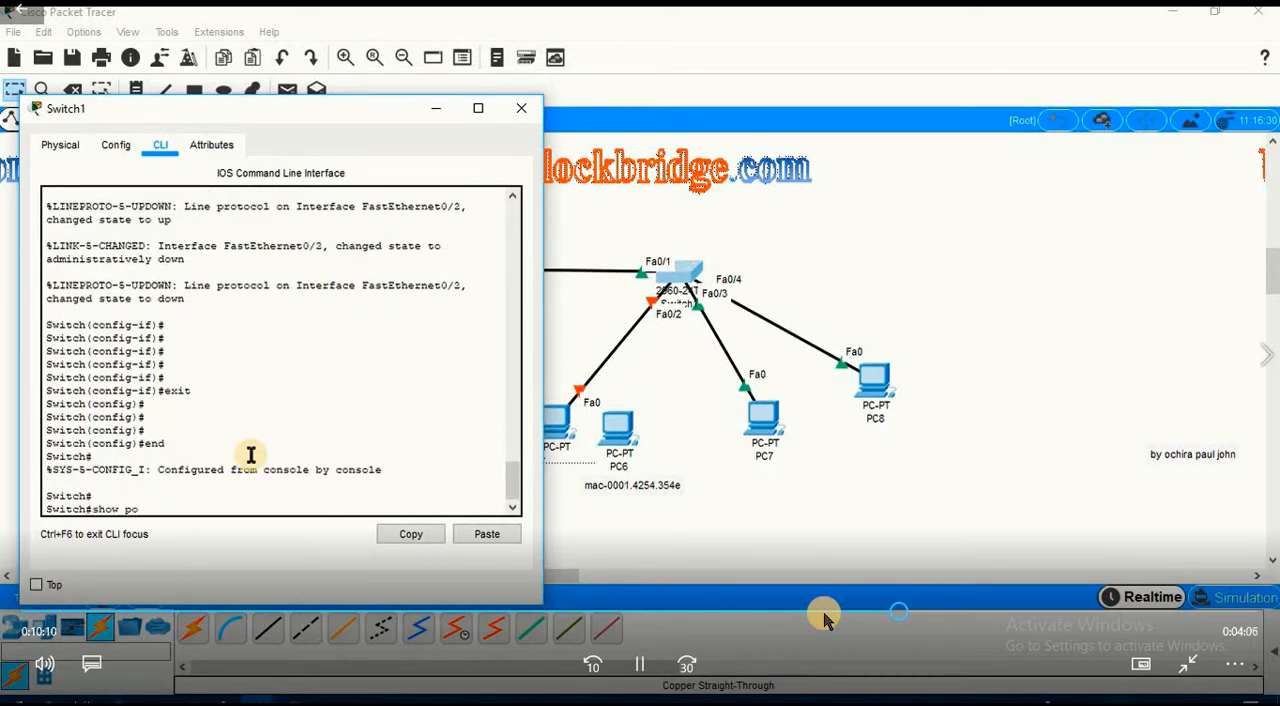
# Run show port-security on Switch1 and examine the Fa0/2 row and its security violation count.
pyautogui.press('Tab')
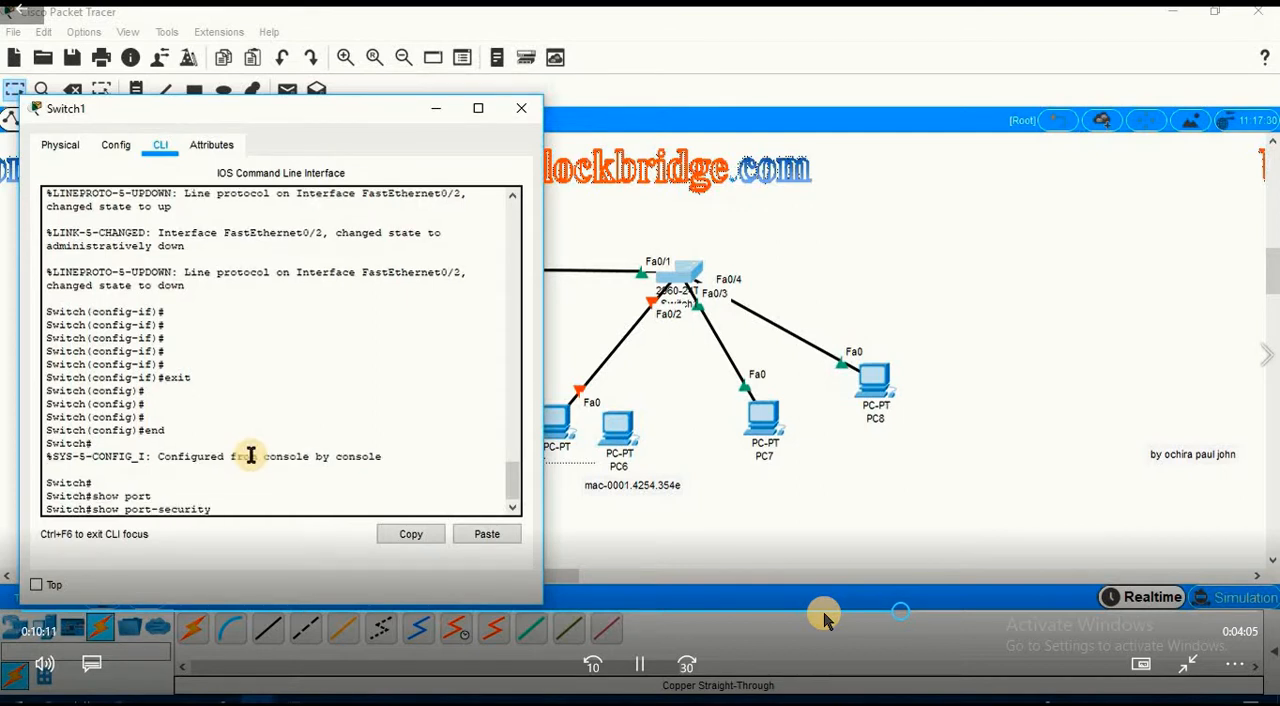
pyautogui.press('Return')
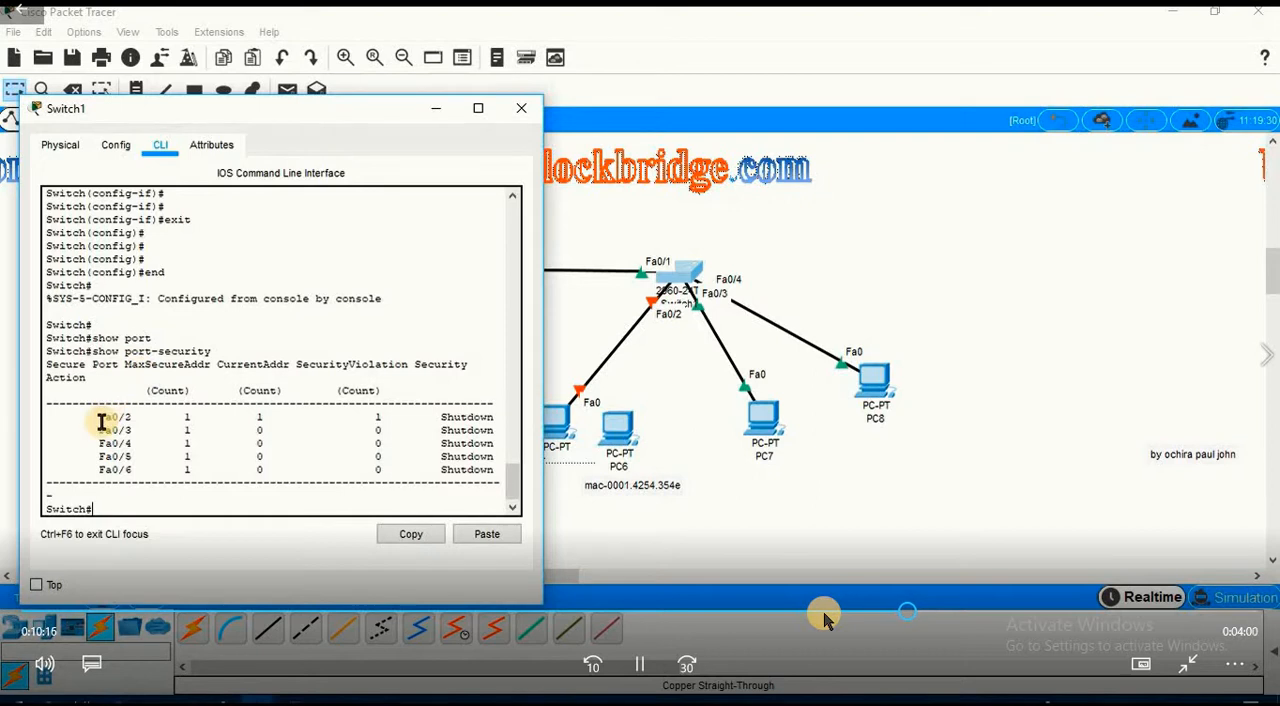
pyautogui.moveTo(98, 415); pyautogui.dragTo(367, 417)
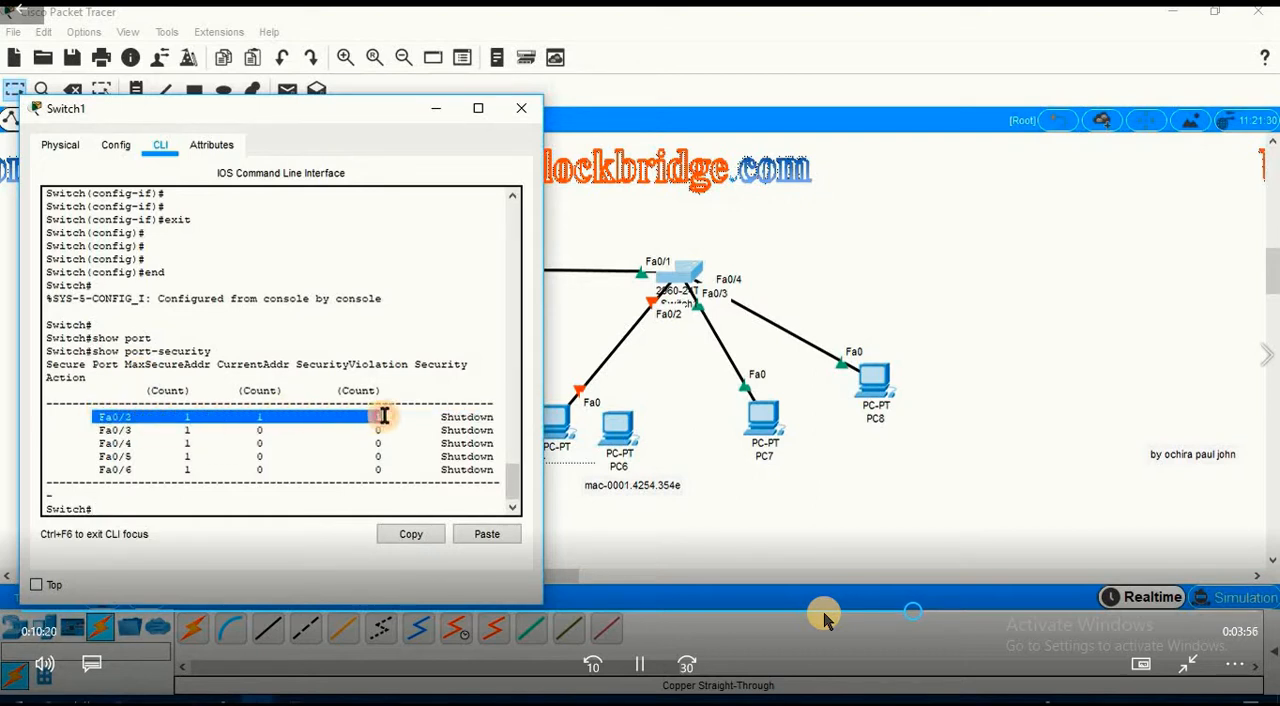
pyautogui.click(368, 416)
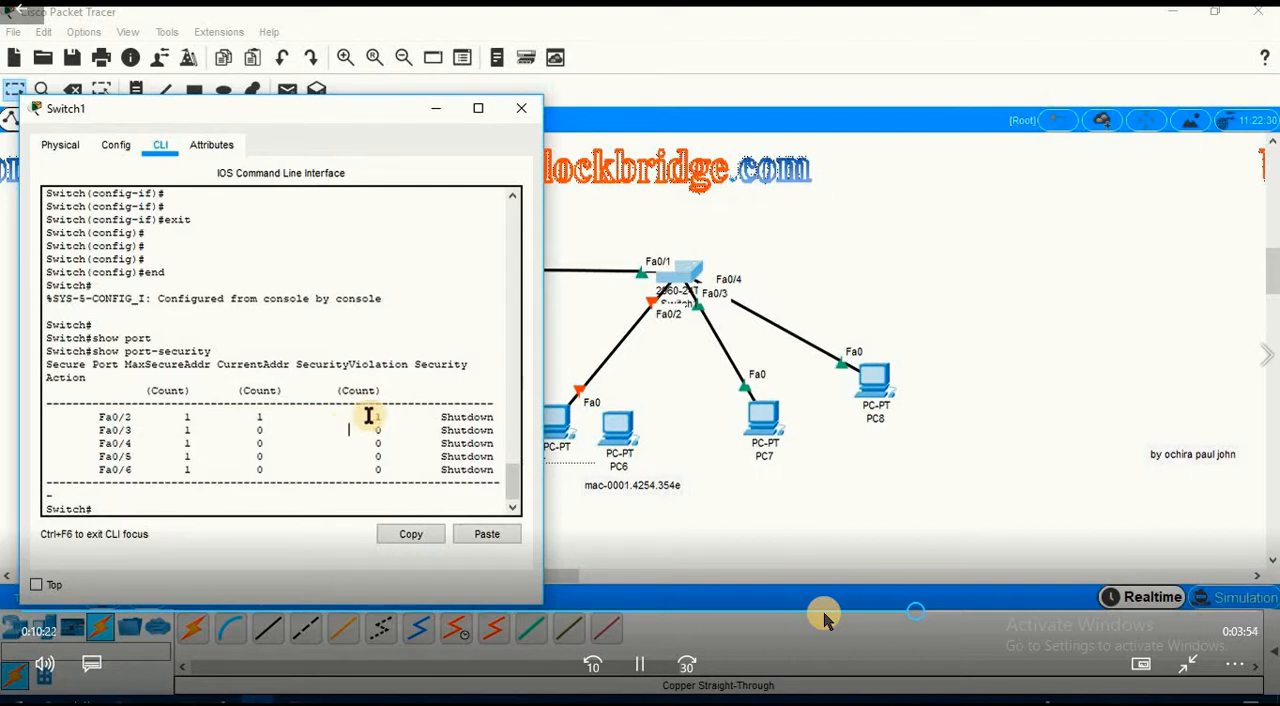
pyautogui.moveTo(368, 416); pyautogui.dragTo(394, 416)
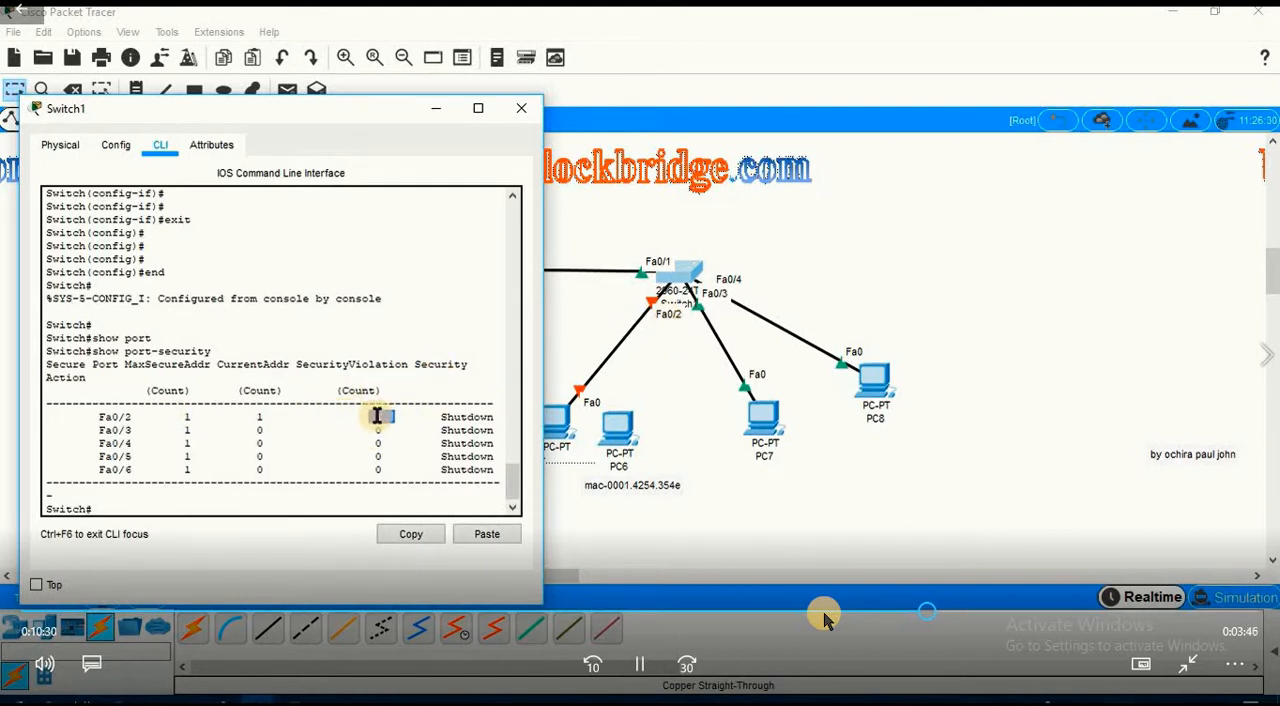
# Try to display port-security details with the command show port-security interface 0/2.
pyautogui.press('Return')
pyautogui.press('Return')
pyautogui.press('Return')
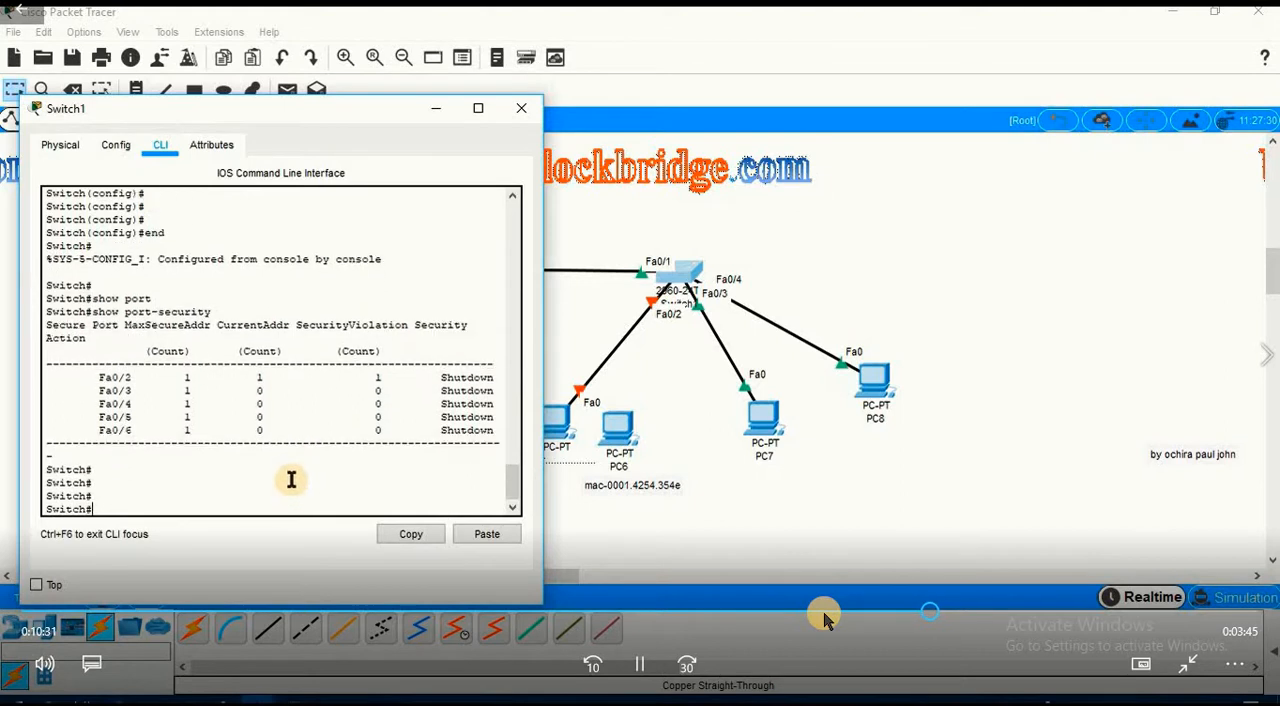
pyautogui.press('Up')
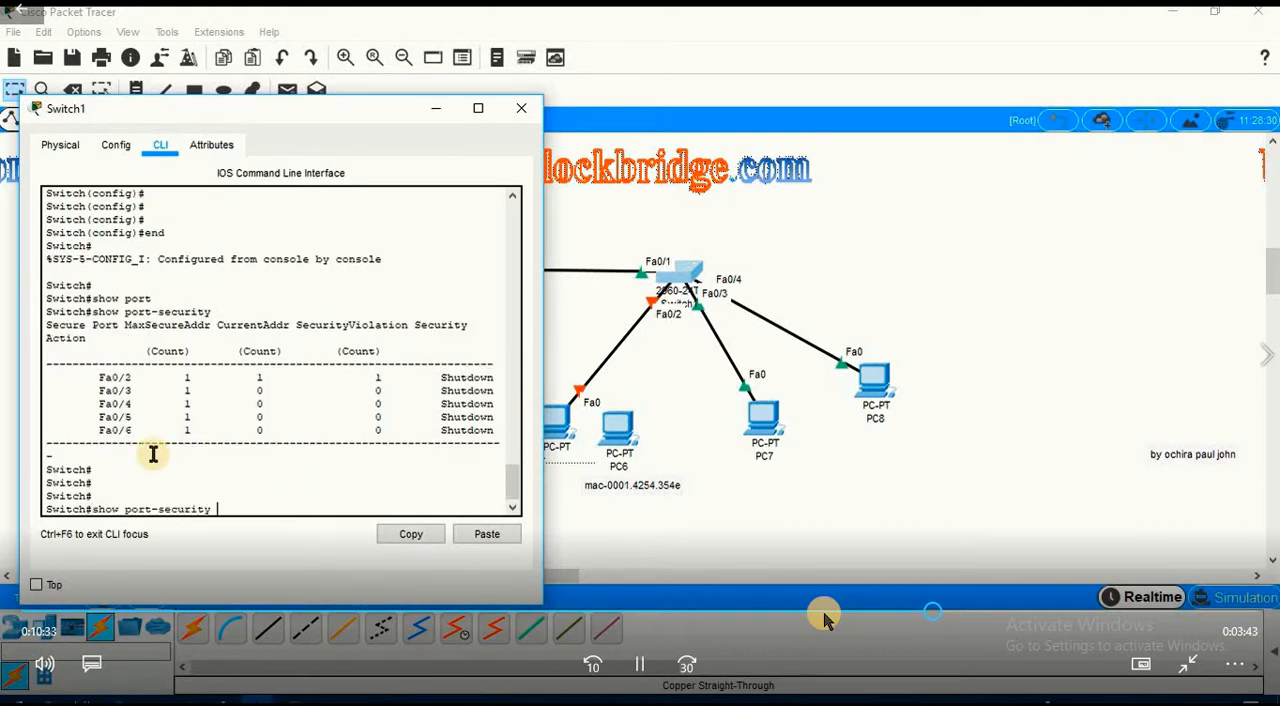
pyautogui.write('in')
pyautogui.press('Tab')
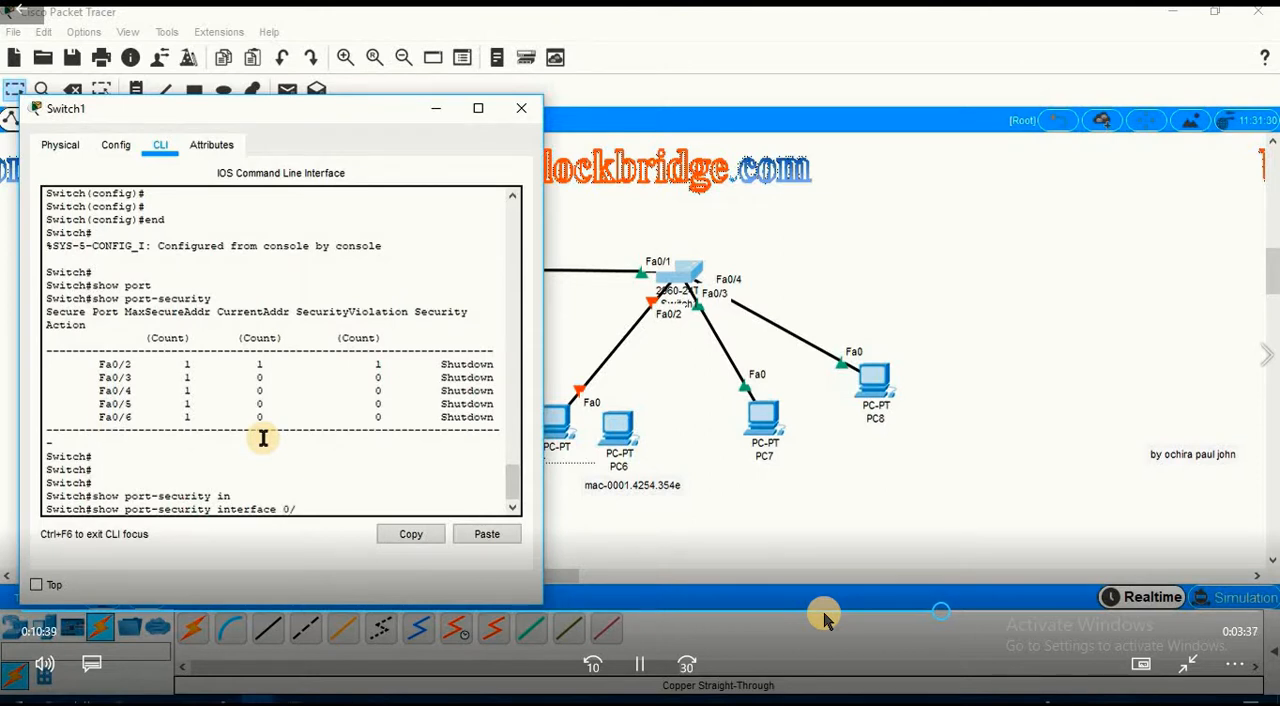
pyautogui.press('Return')
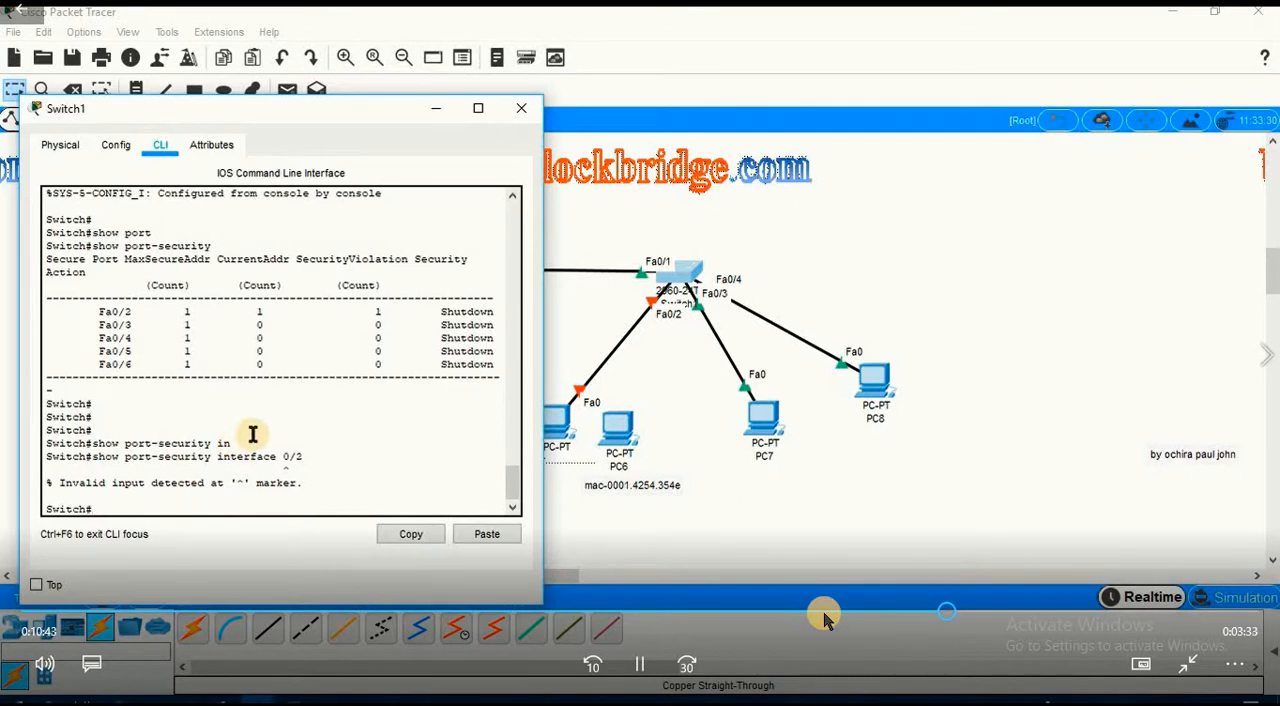
# Run show port-security interface fastEthernet 0/2 and examine the port's security setting and status.
pyautogui.press('Up')
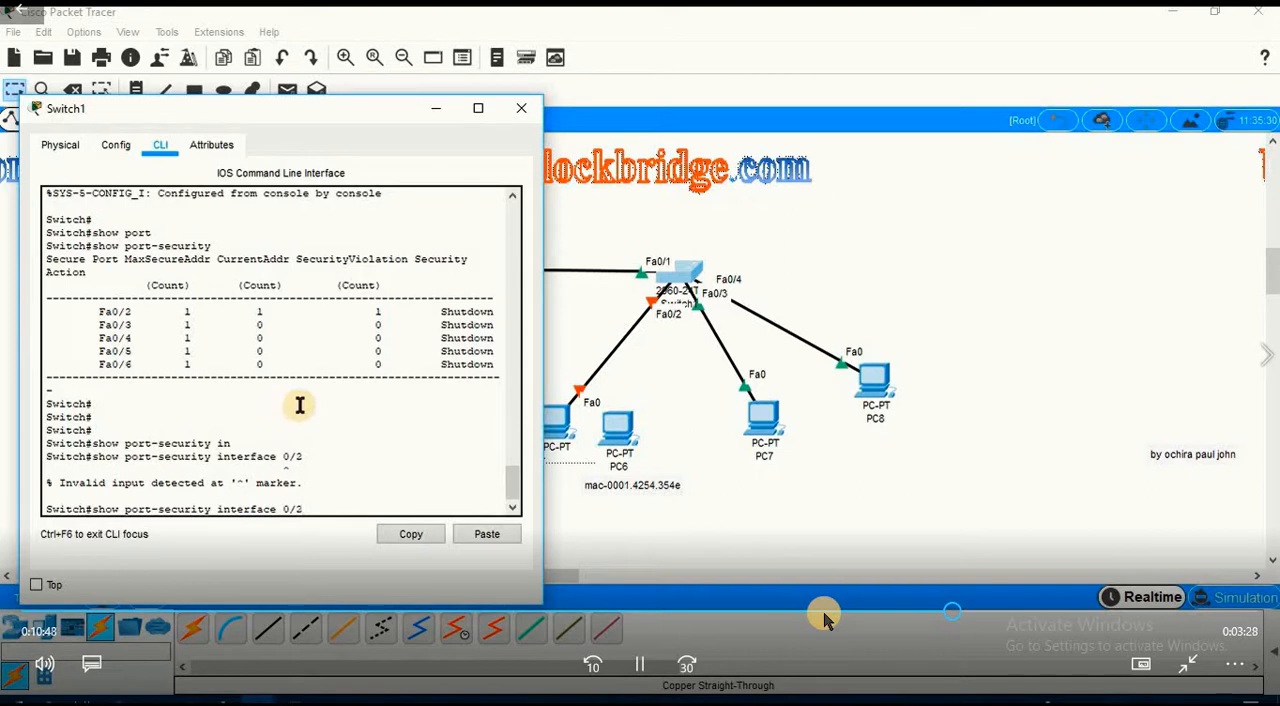
pyautogui.press('Tab')
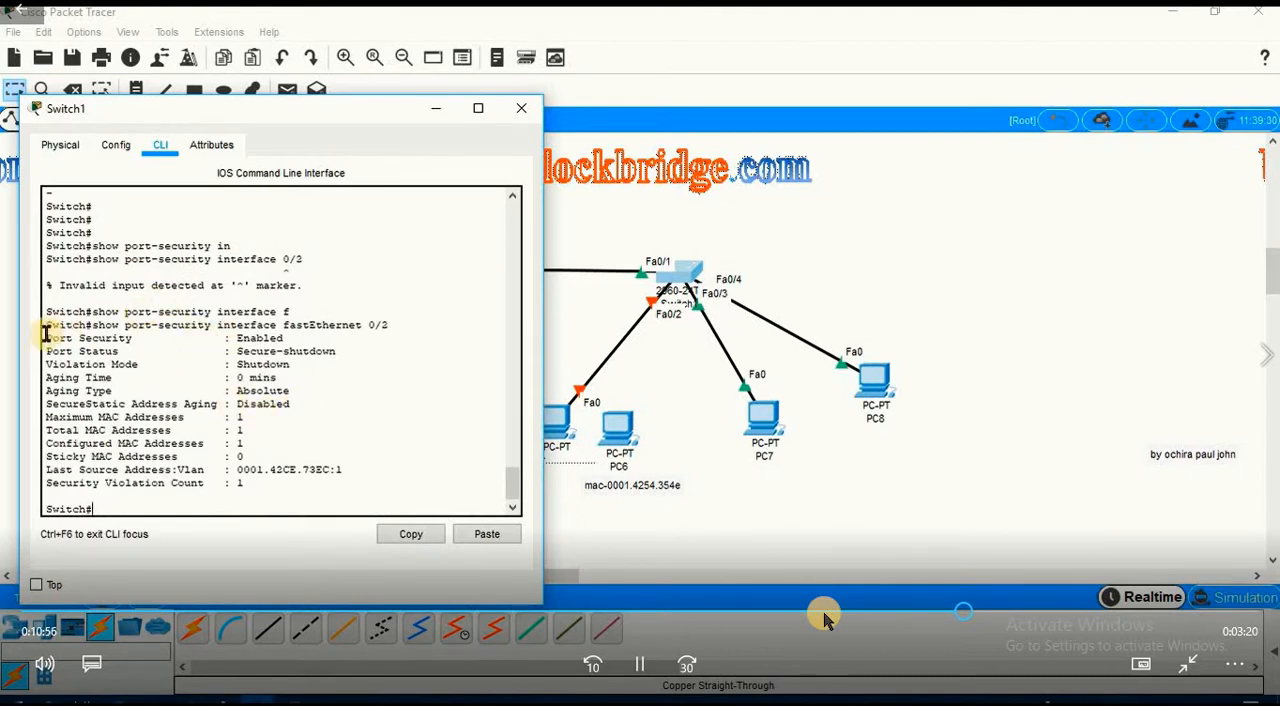
pyautogui.moveTo(45, 335); pyautogui.dragTo(243, 350)
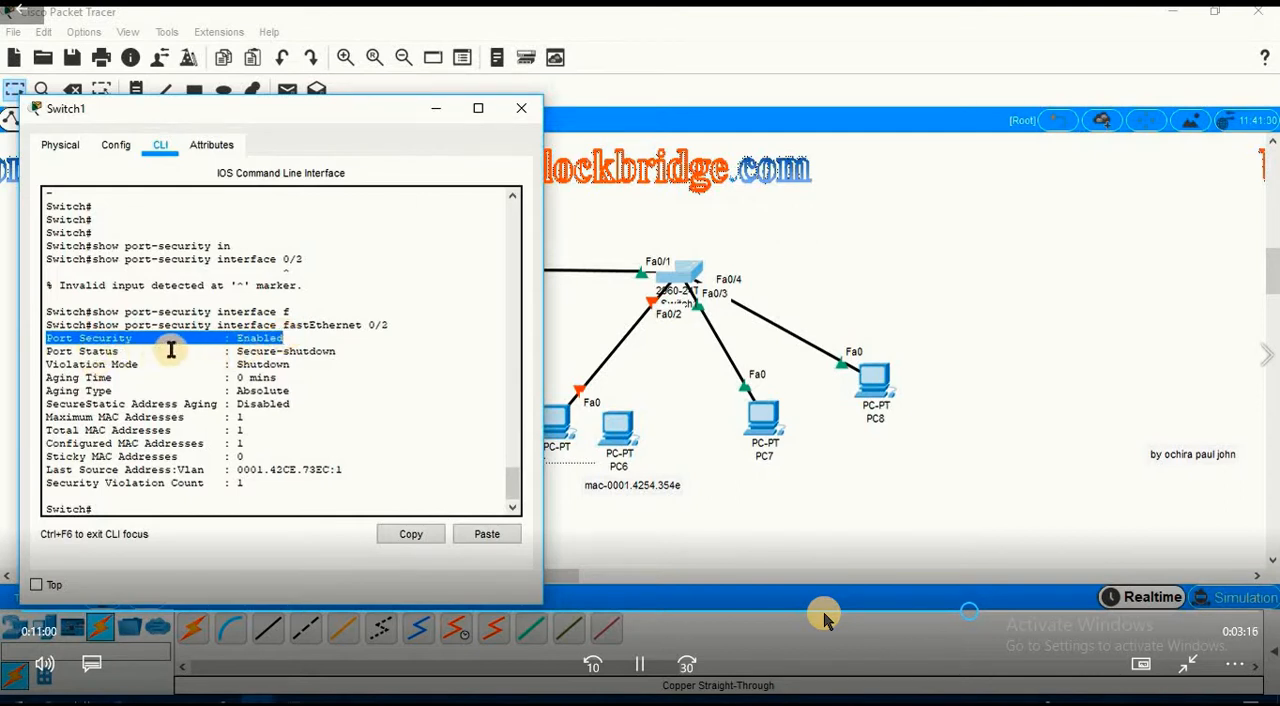